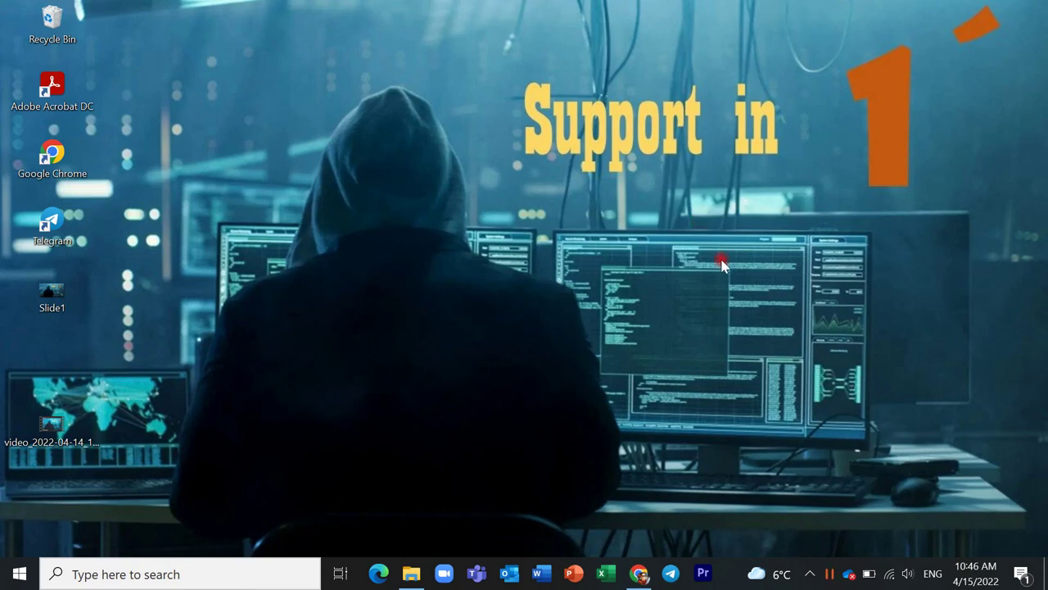
Rerun the admin portal search and open the 'Admin Portal - Microsoft - Office 365' result
left_click(641, 575)
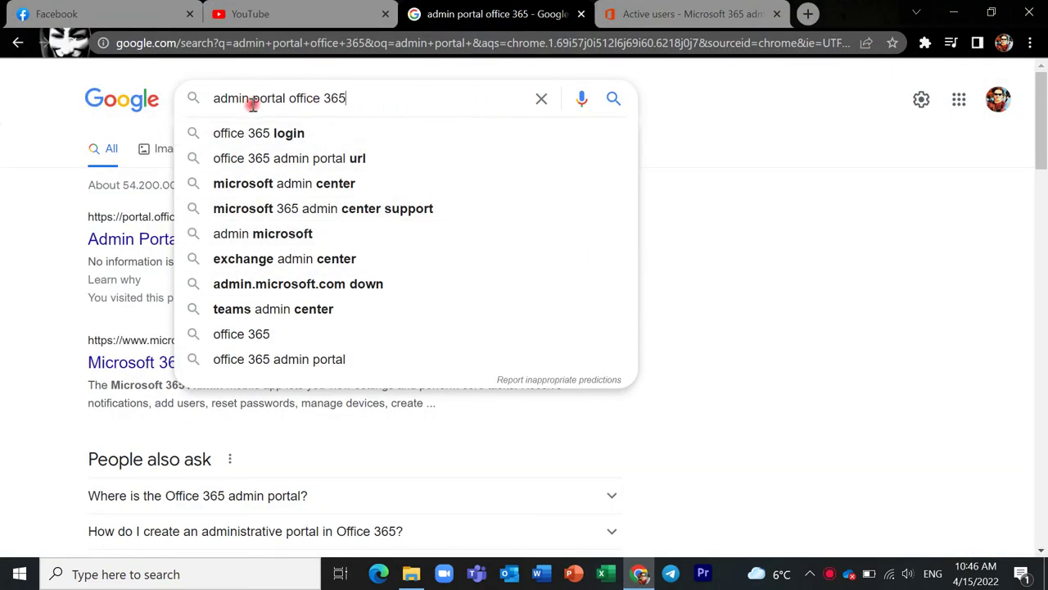
key("Return")
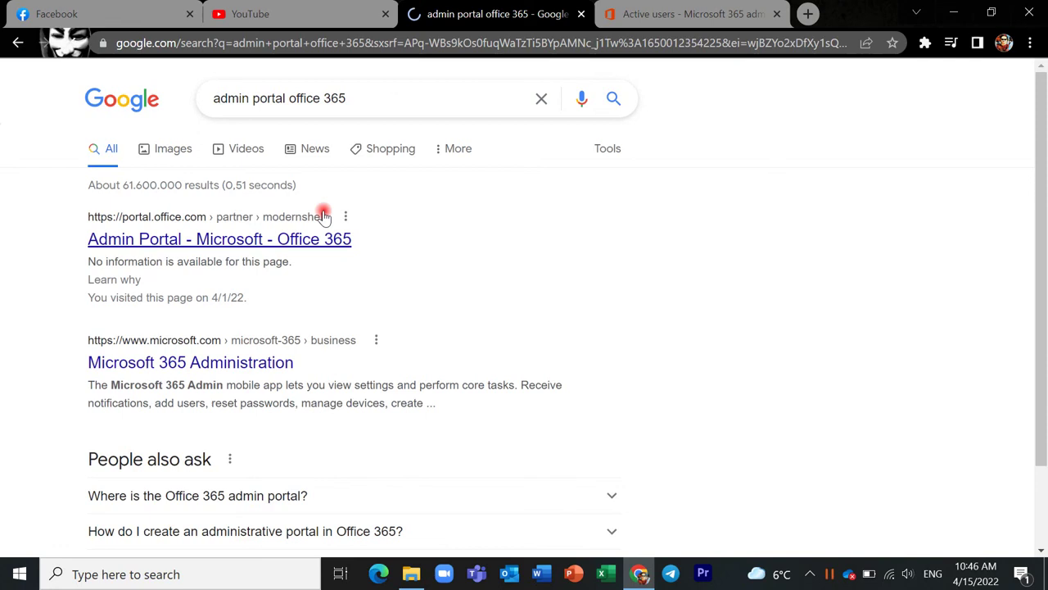
left_click(279, 237)
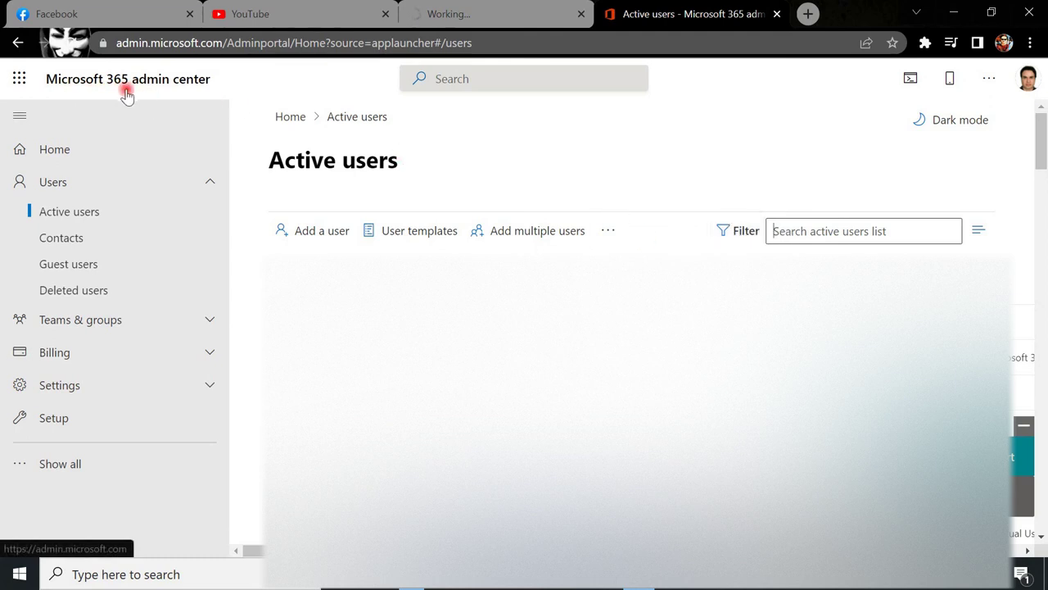
Search active users for 'edge test' and open the Edge test user's details panel
left_click(840, 231)
type("edge ")
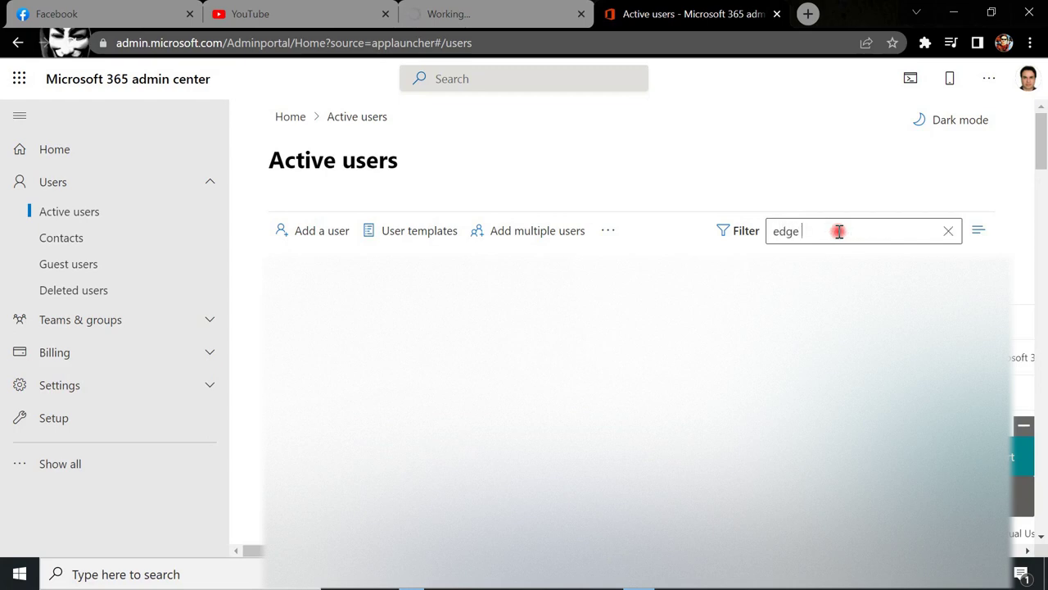
type("test")
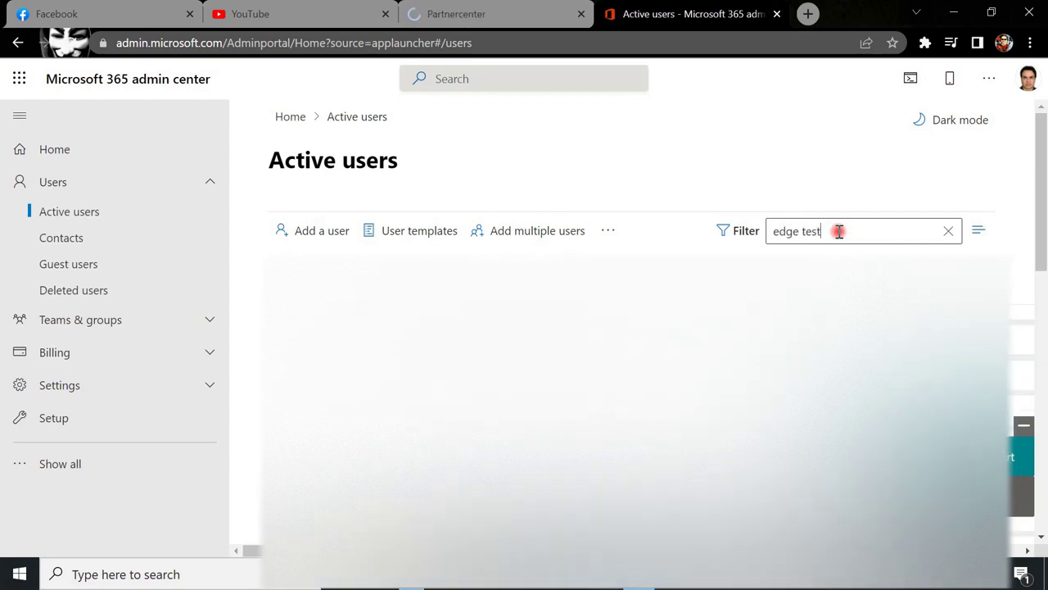
key("Return")
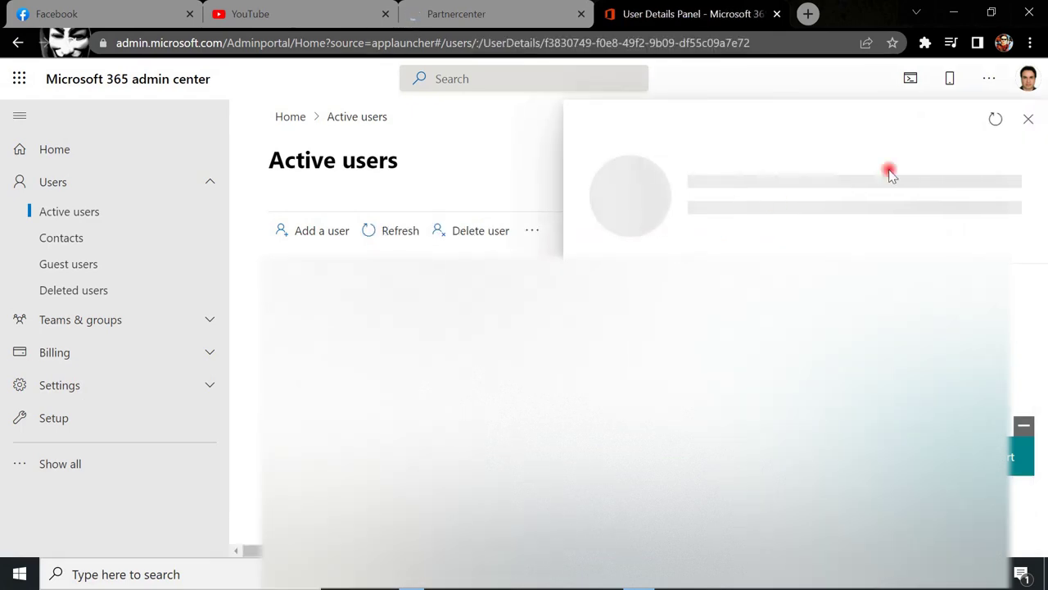
left_click(1028, 120)
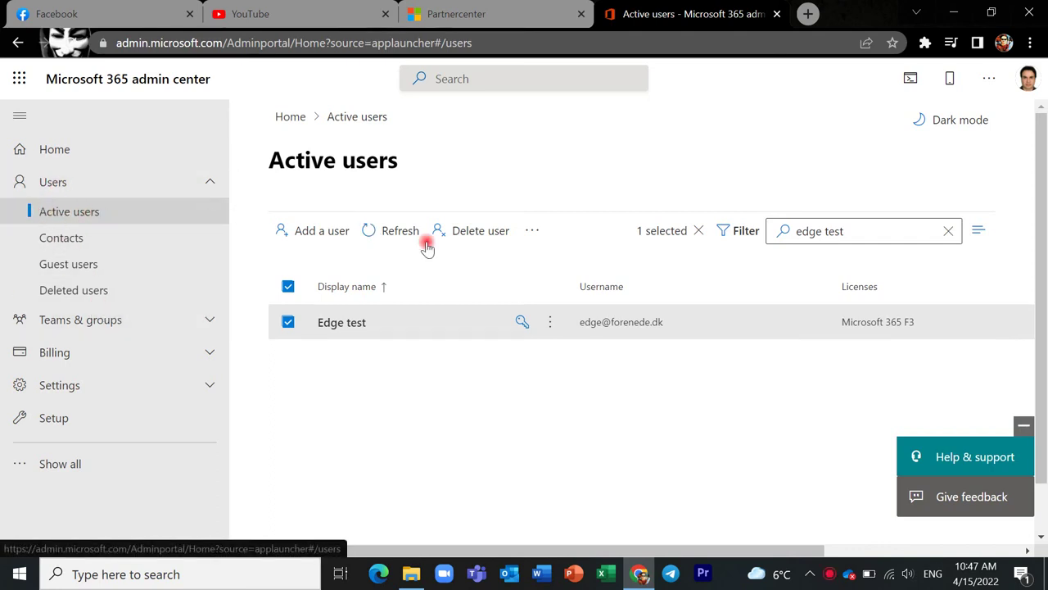
left_click(351, 329)
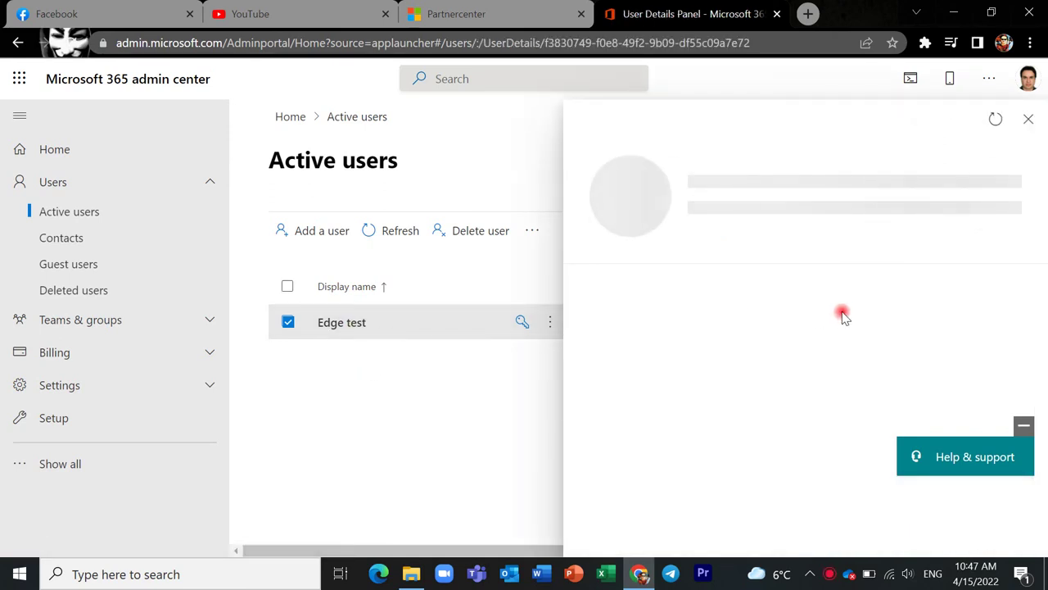
Show Edge test's Mail tab with its mailbox permissions, all at zero
left_click(842, 298)
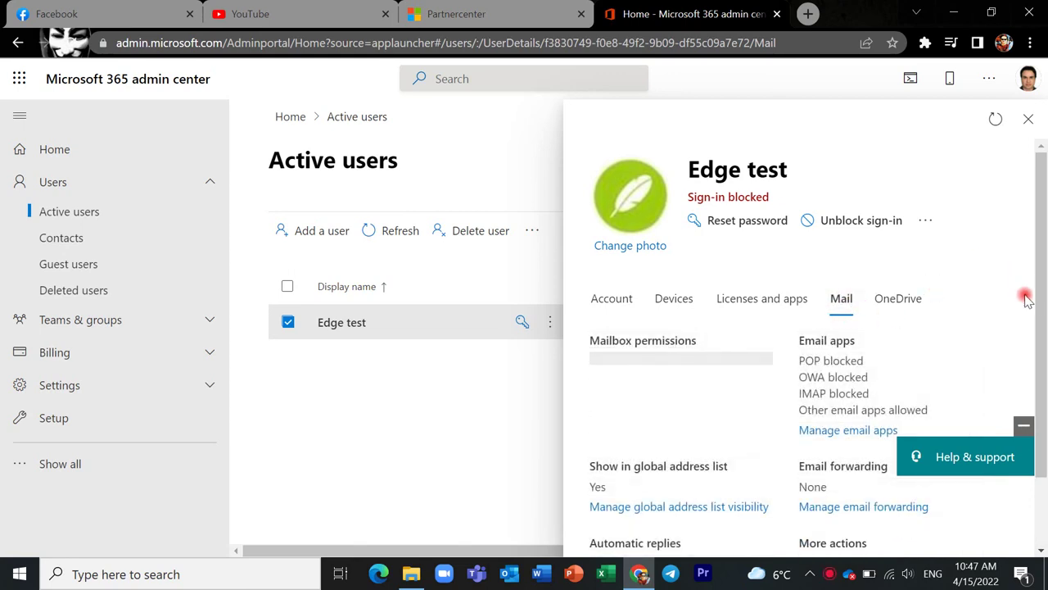
mouse_move(1033, 303)
left_mouse_down()
mouse_move(641, 295)
mouse_move(583, 271)
left_mouse_up()
left_click(583, 271)
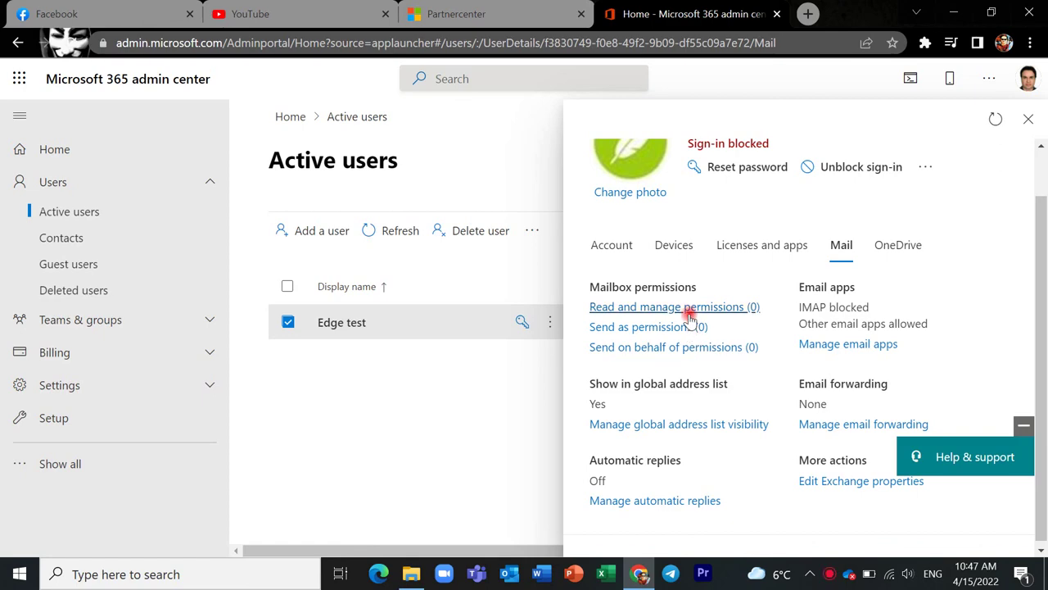
Start adding Read and manage permission and search for the member to grant it to
left_click(688, 307)
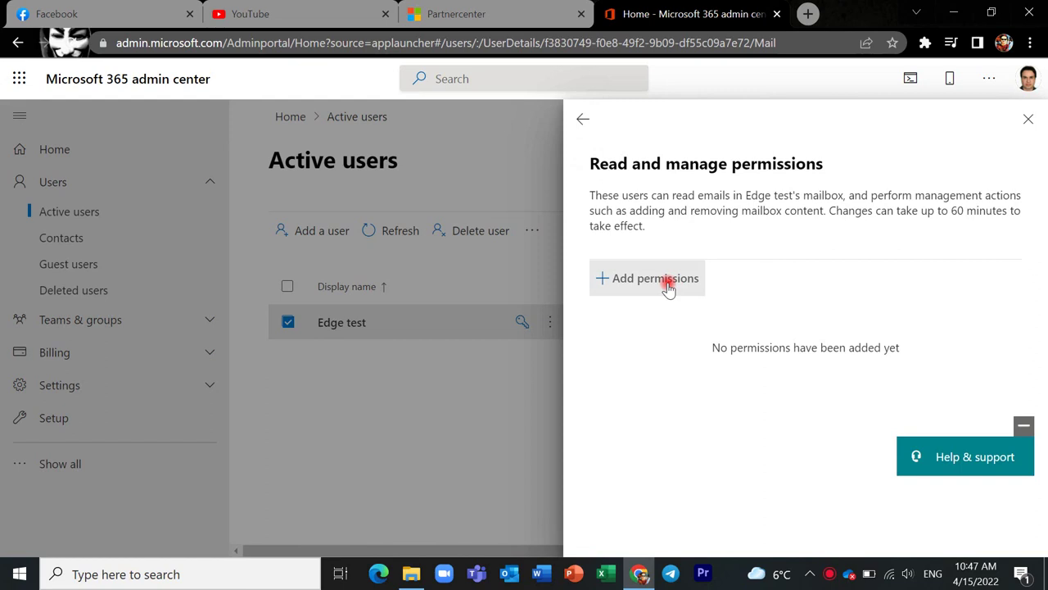
left_click(665, 278)
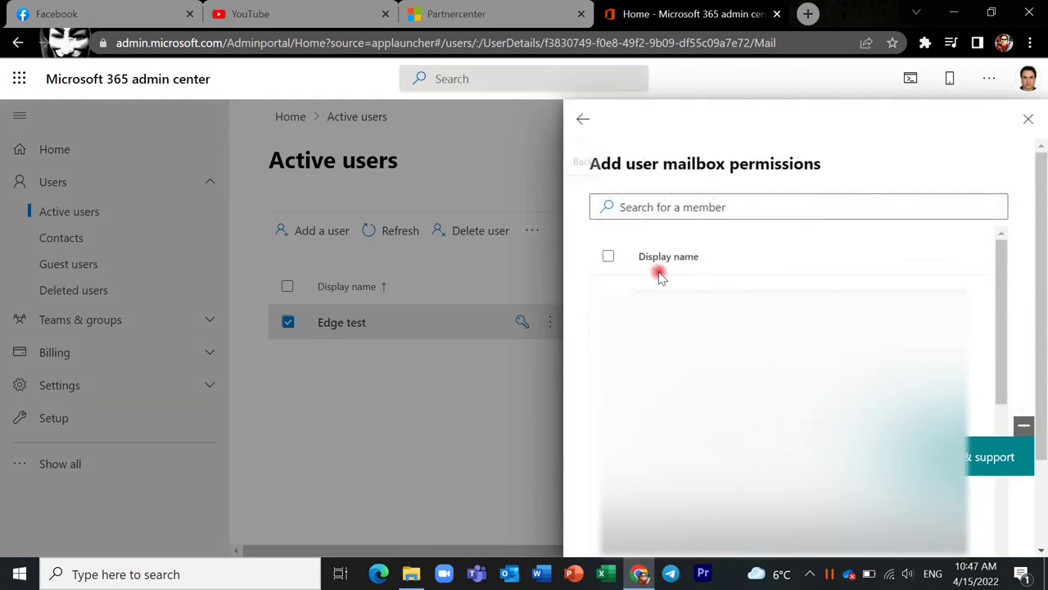
left_click(582, 119)
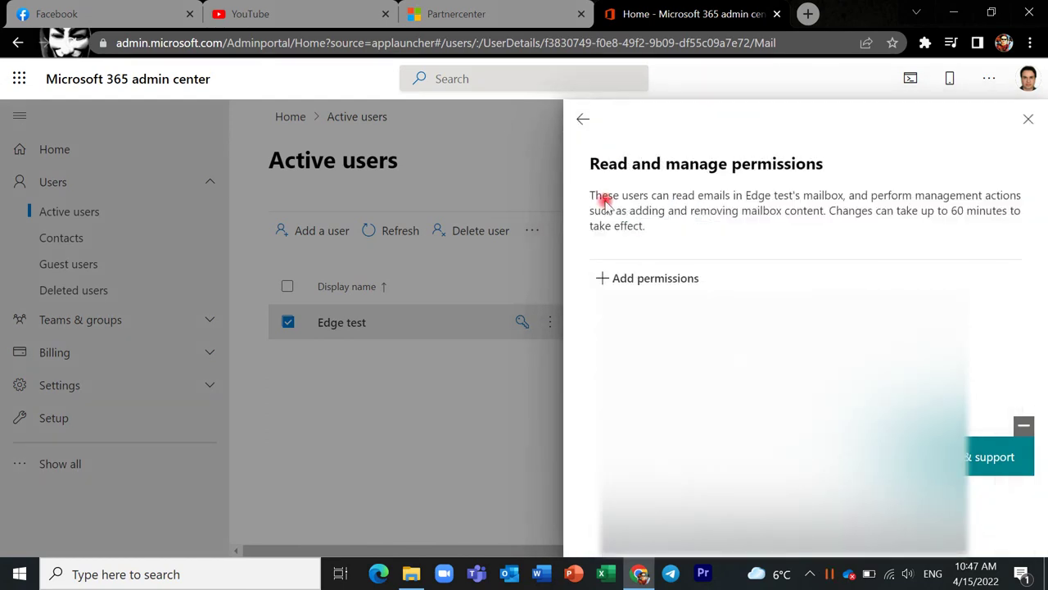
left_click(632, 280)
left_click(682, 211)
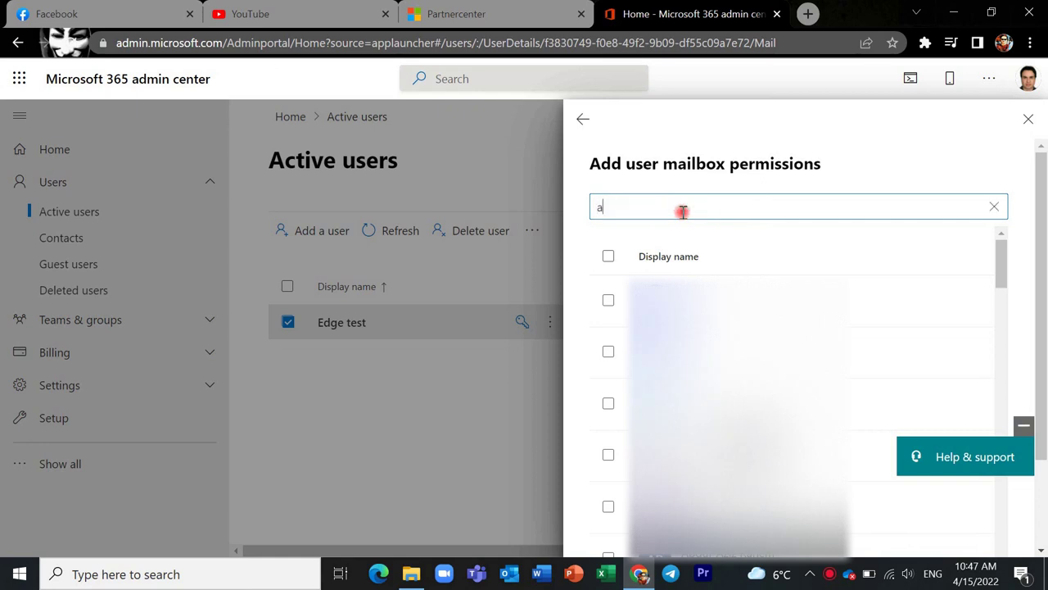
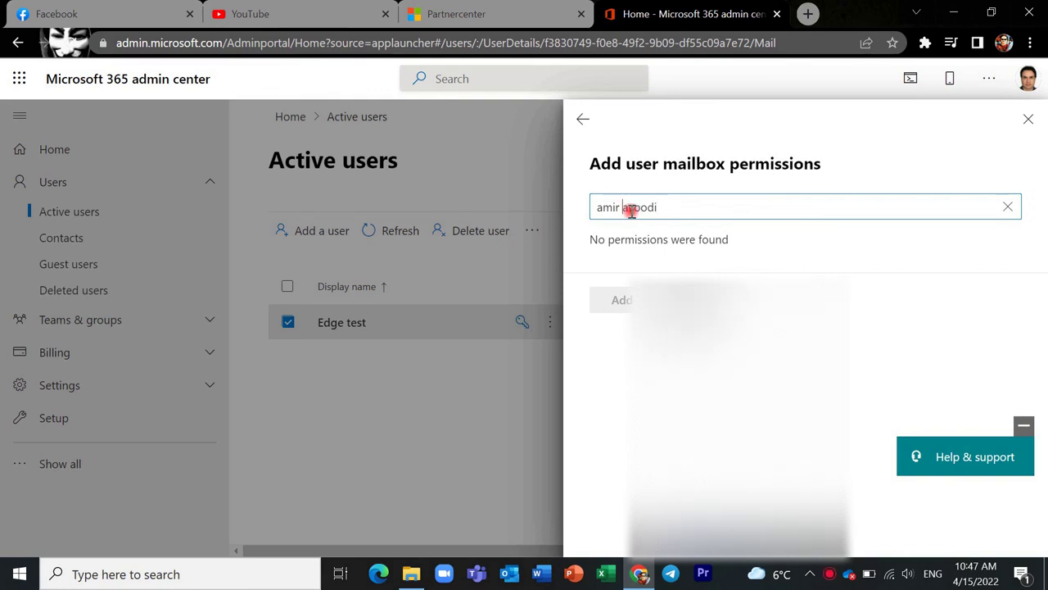
key("Return")
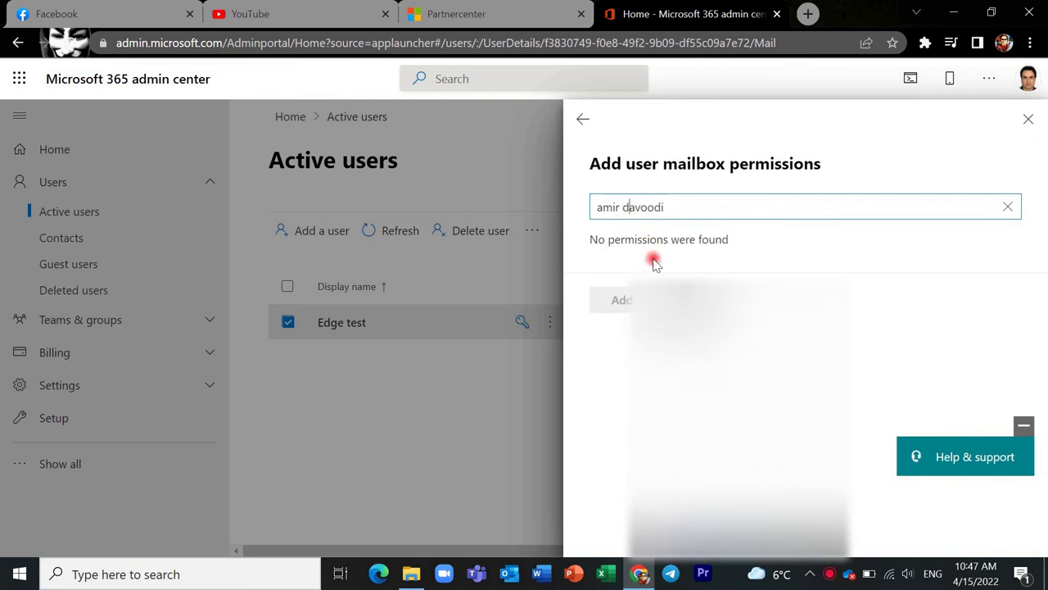
Correct the member search, add the first match with Read and manage access, and return
double_click(628, 208)
key("BackSpace")
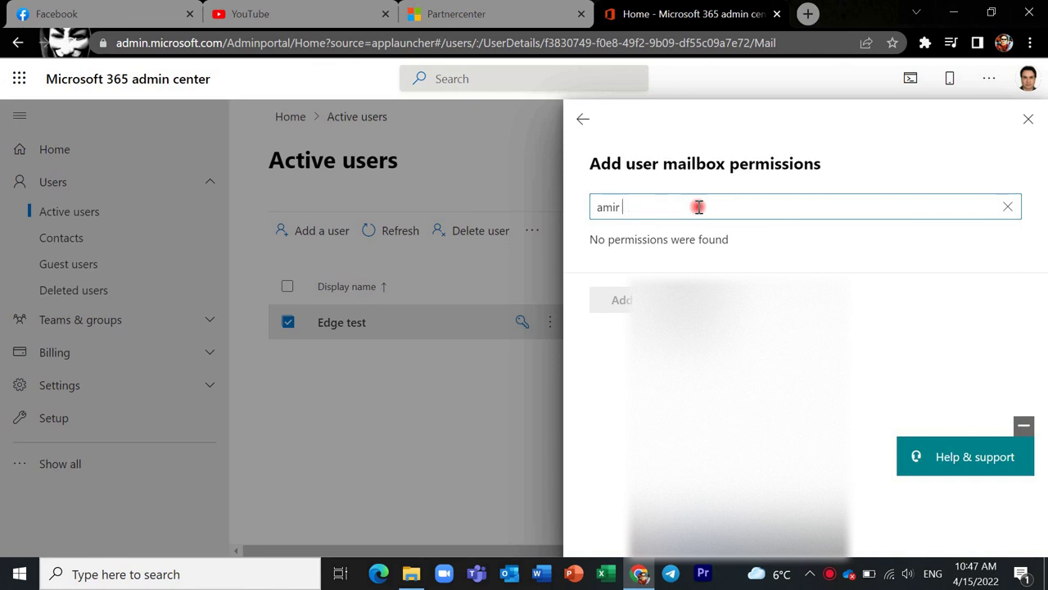
type("ardalam")
type("m")
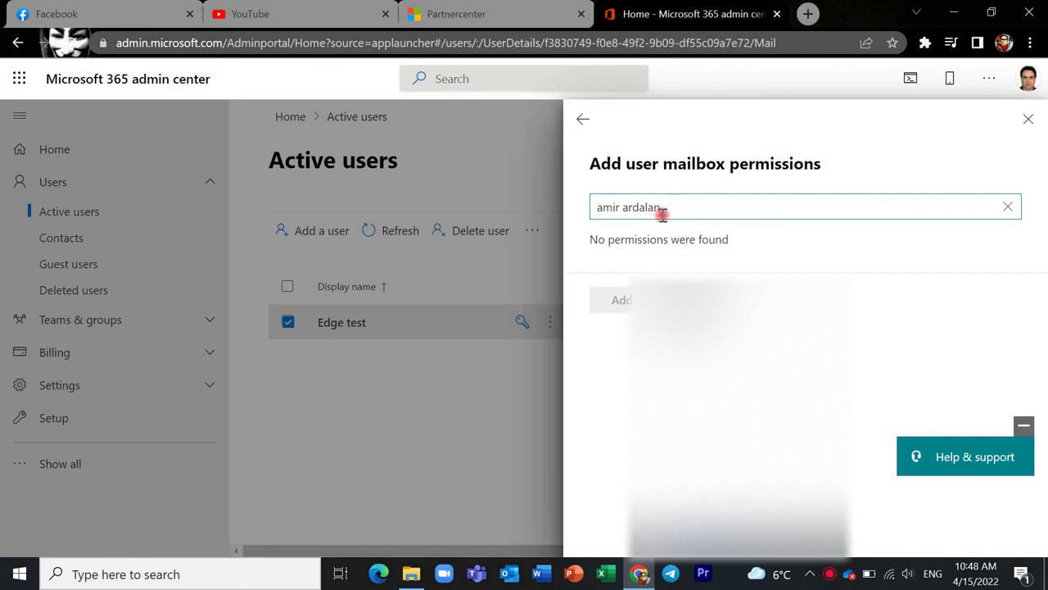
key("ctrl+a")
type("amir")
left_click(607, 303)
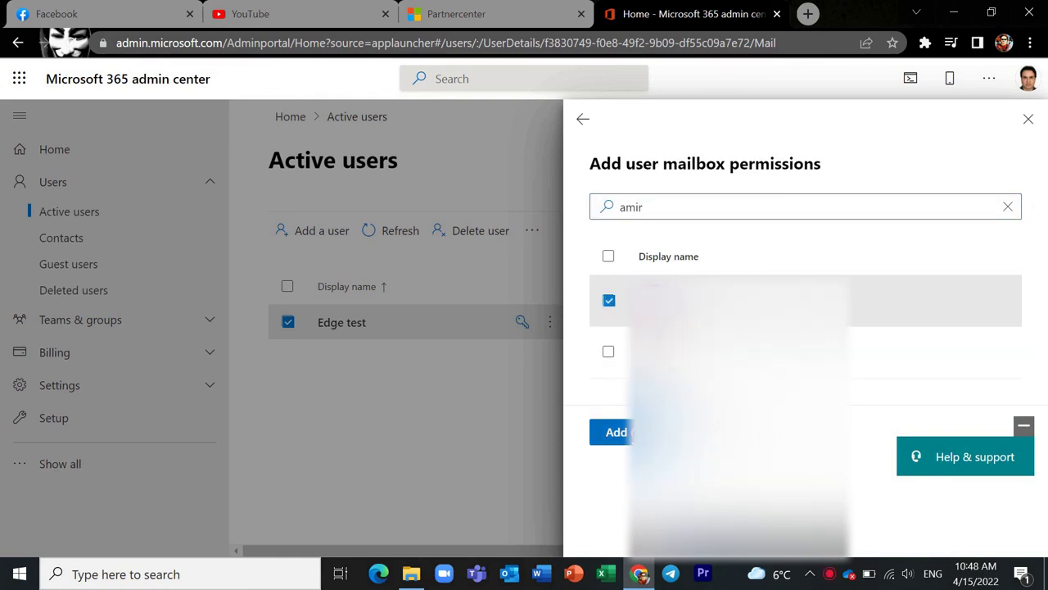
left_click(615, 432)
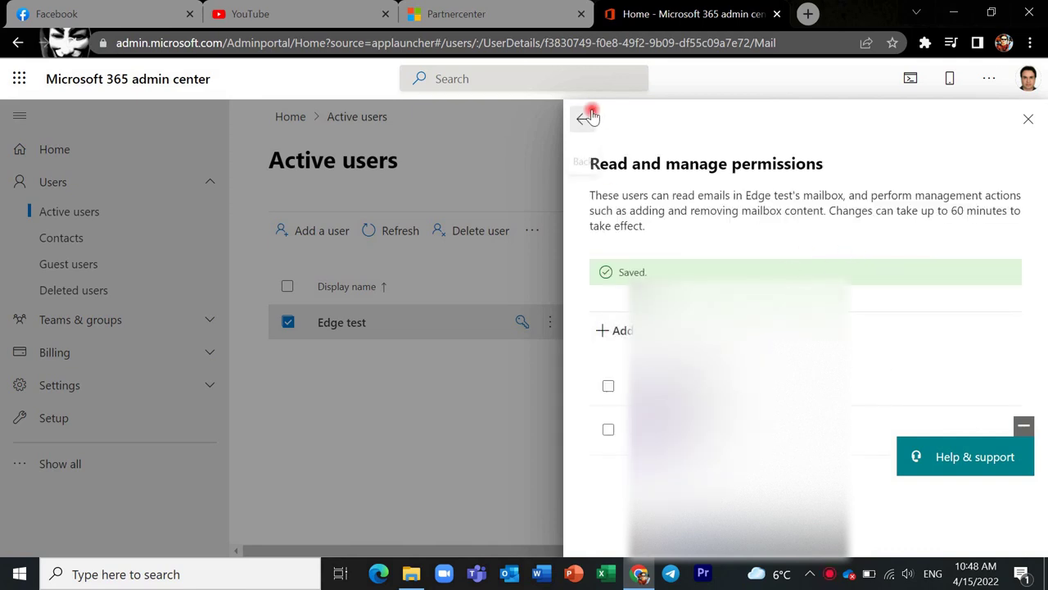
left_click(586, 118)
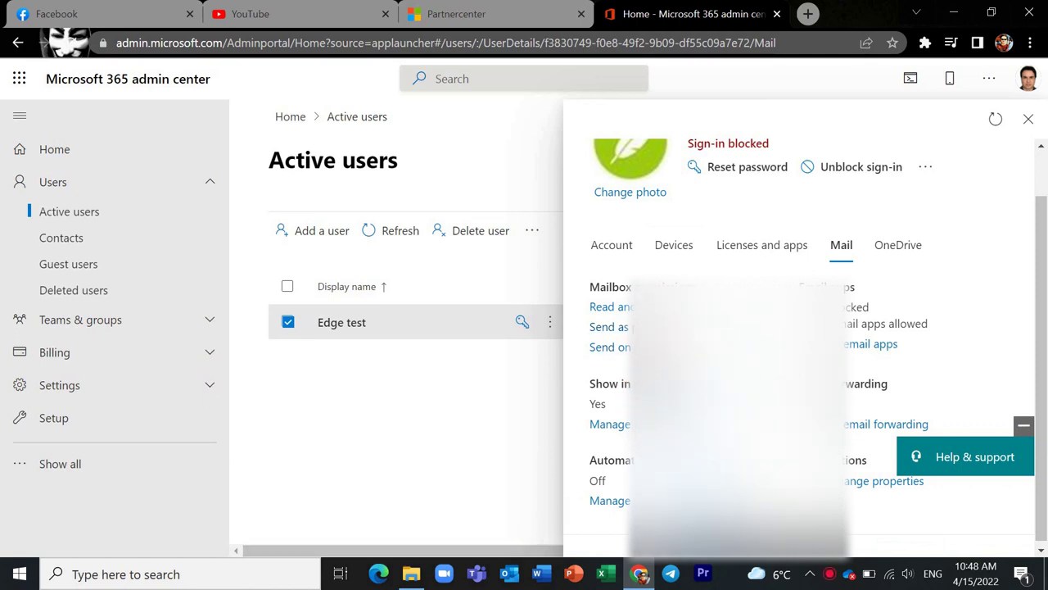
Grant the first matching member Send as permission on Edge test's mailbox, then close the details panel
left_click(610, 326)
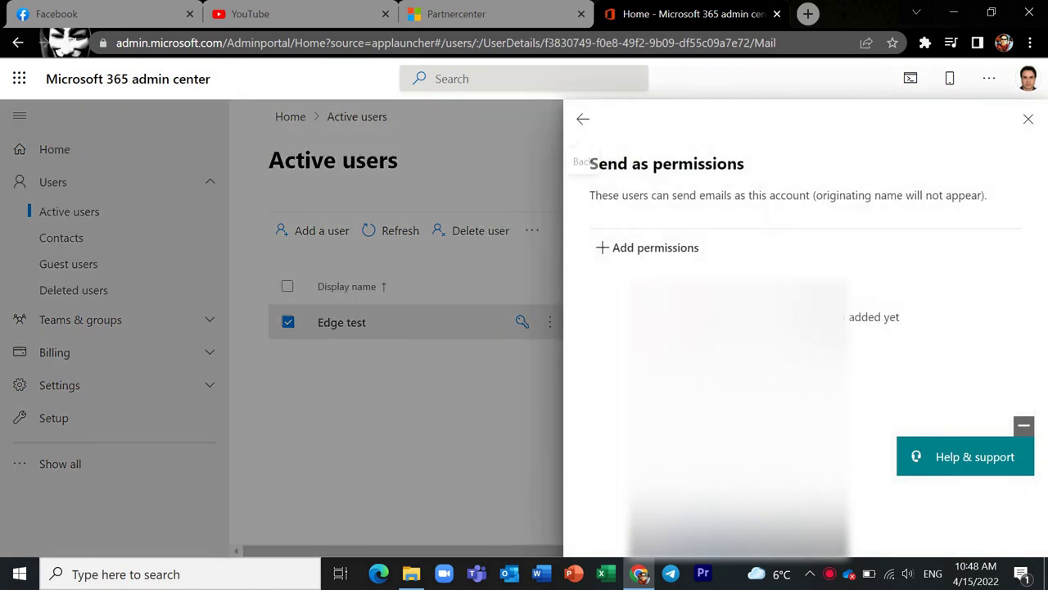
left_click(660, 246)
left_click(692, 212)
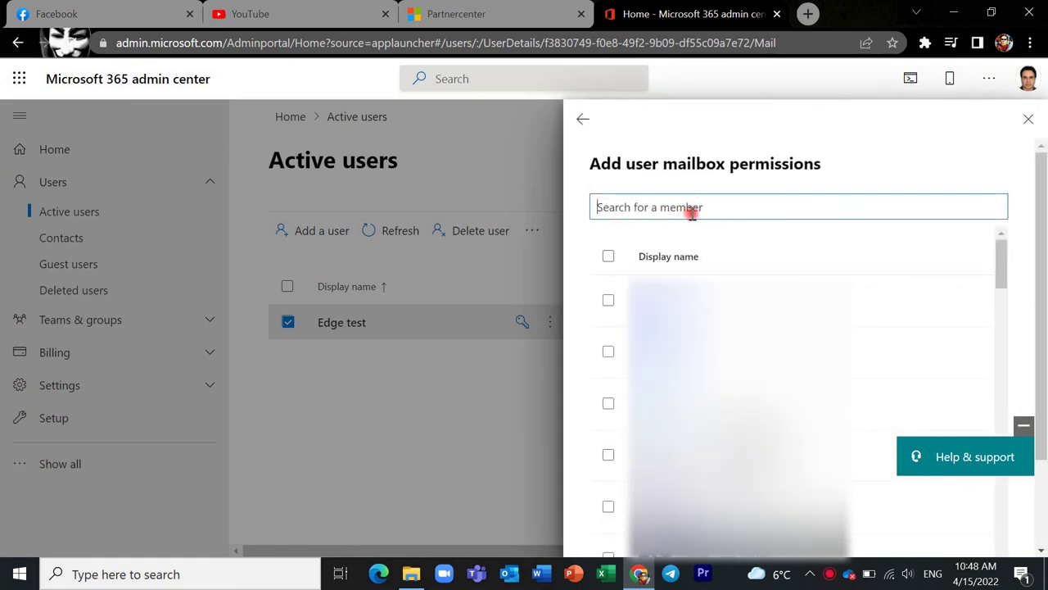
type("amir")
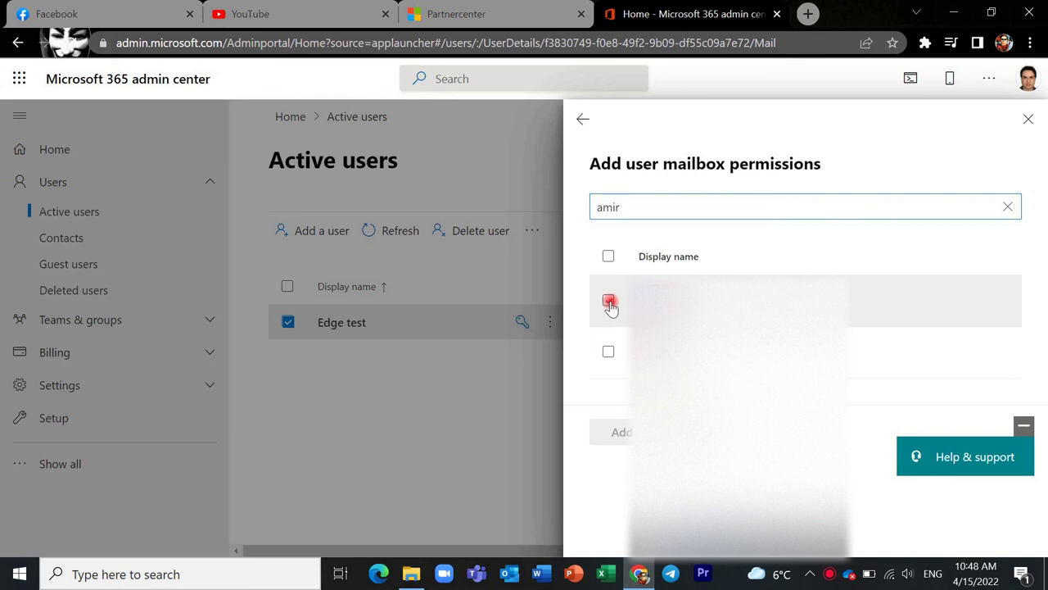
left_click(608, 301)
left_click(616, 432)
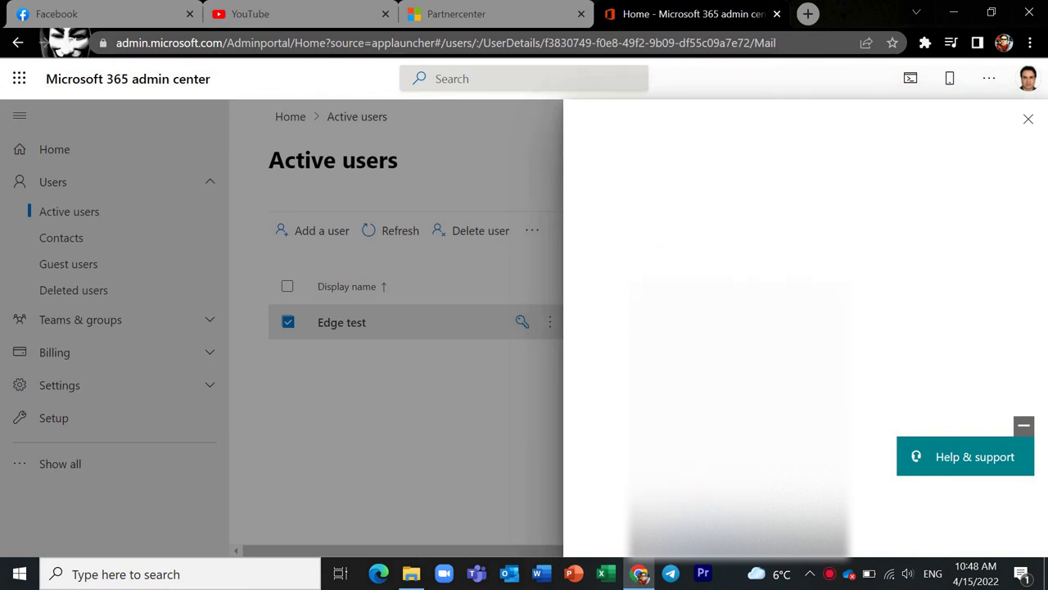
left_click(1025, 127)
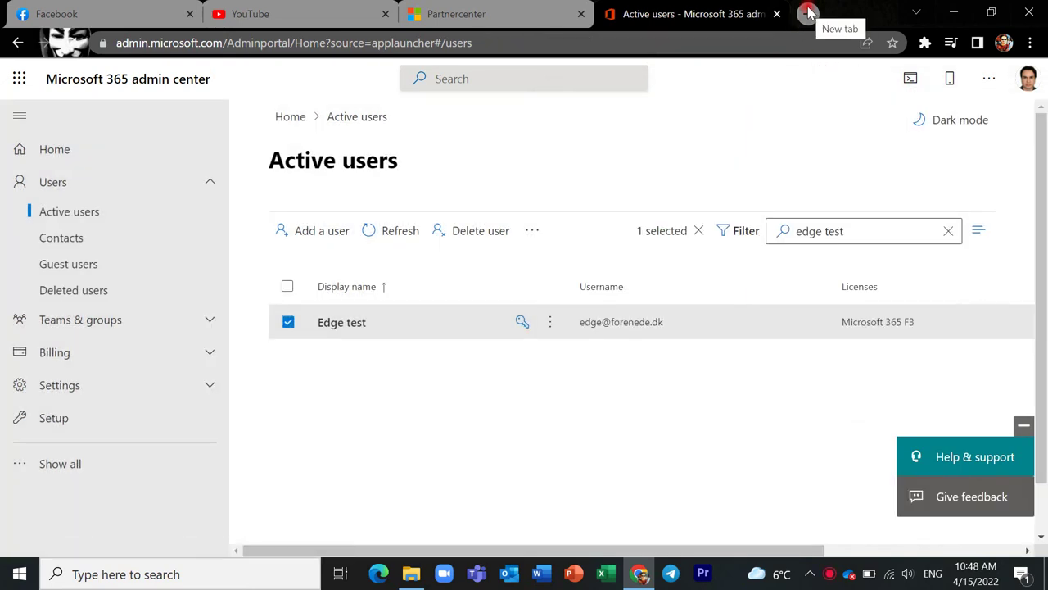
In a new tab, search 'office 365 login' and open the Office 365 Login result
left_click(808, 13)
left_click(581, 44)
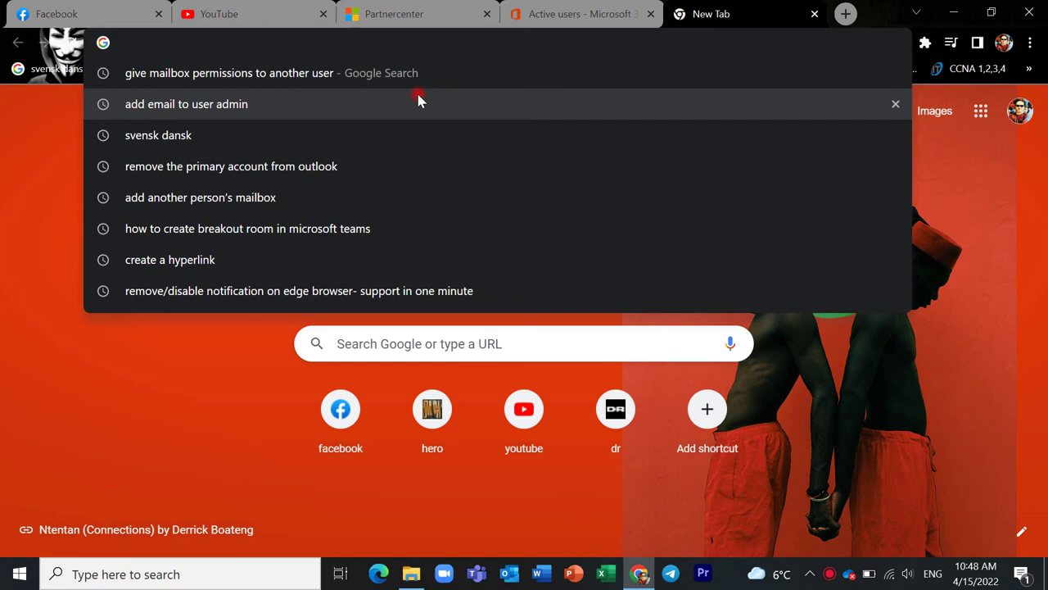
left_click(201, 373)
left_click(395, 44)
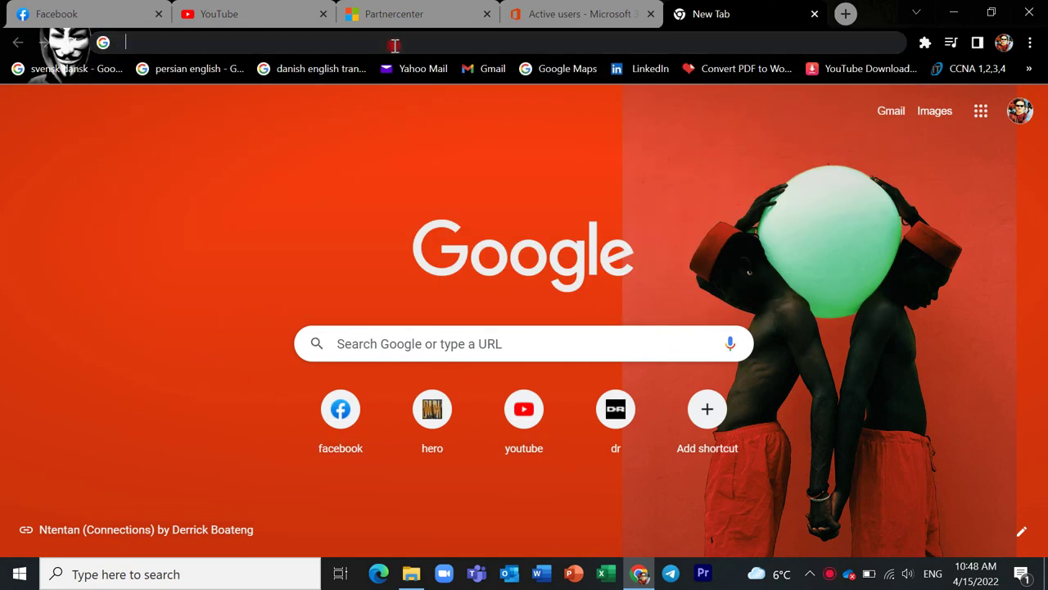
type("offi")
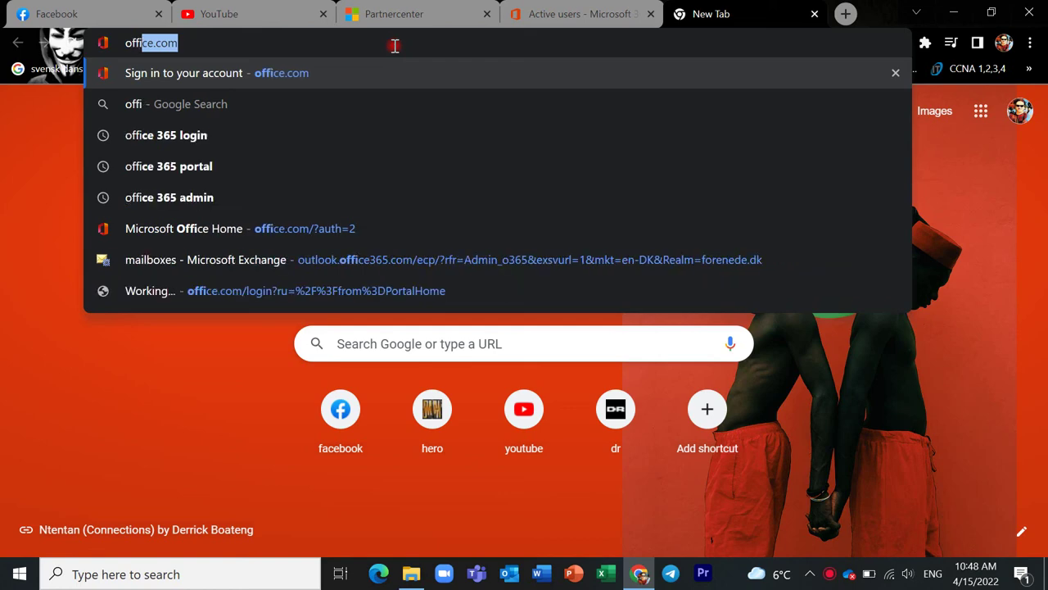
type("ce")
key("Down")
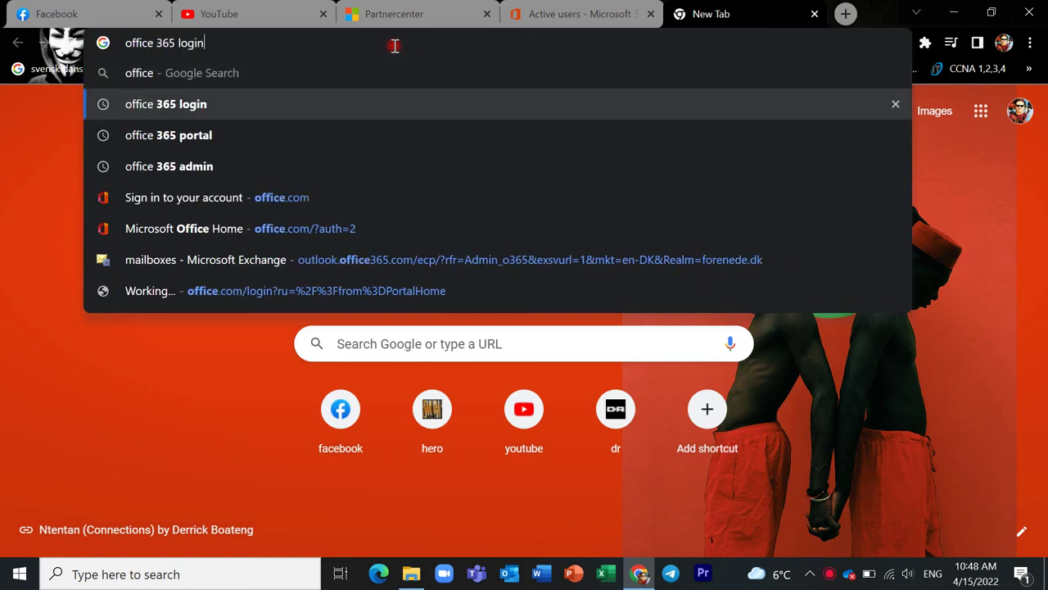
key("Return")
left_click(235, 239)
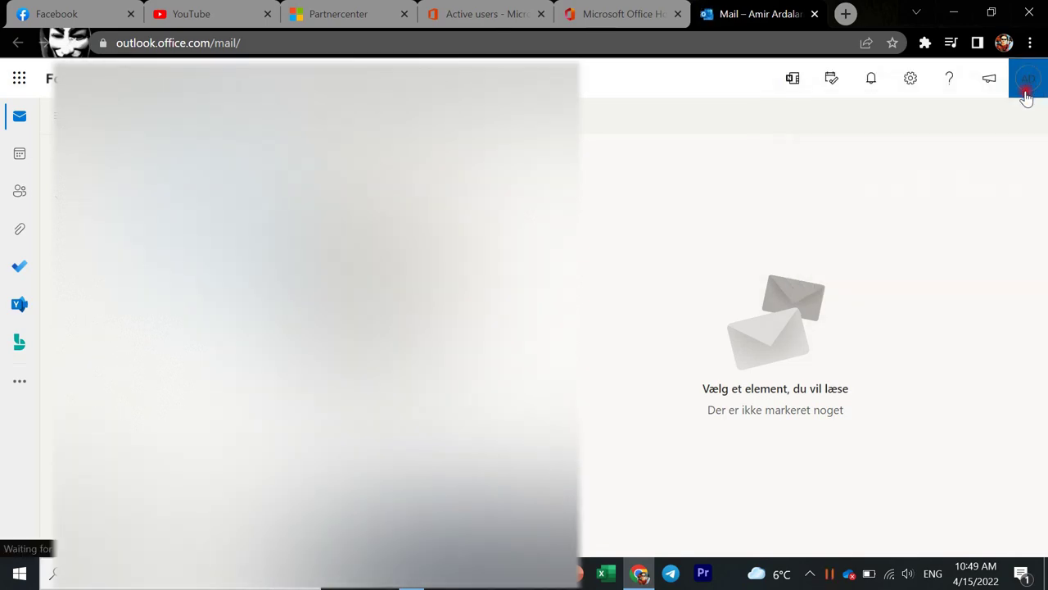
Choose to open another mailbox and select the EF contact's mailbox
left_click(1027, 95)
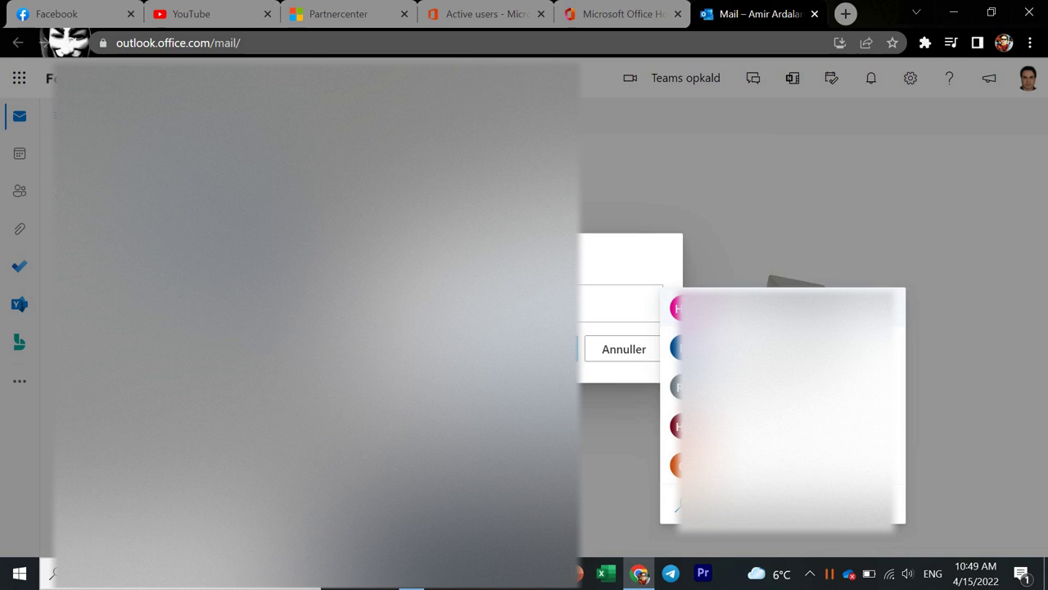
type("f")
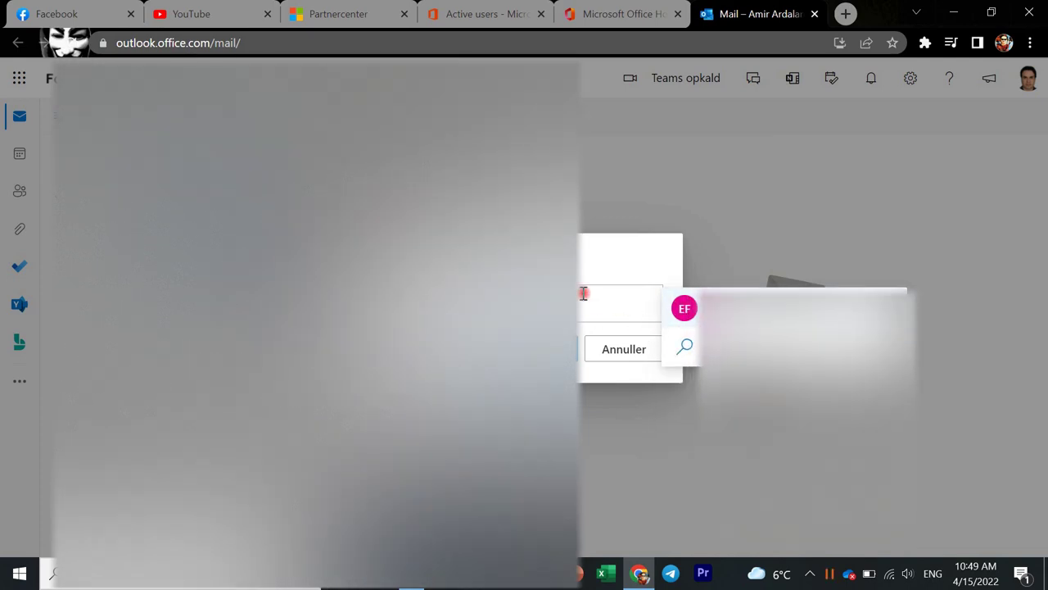
key("Return")
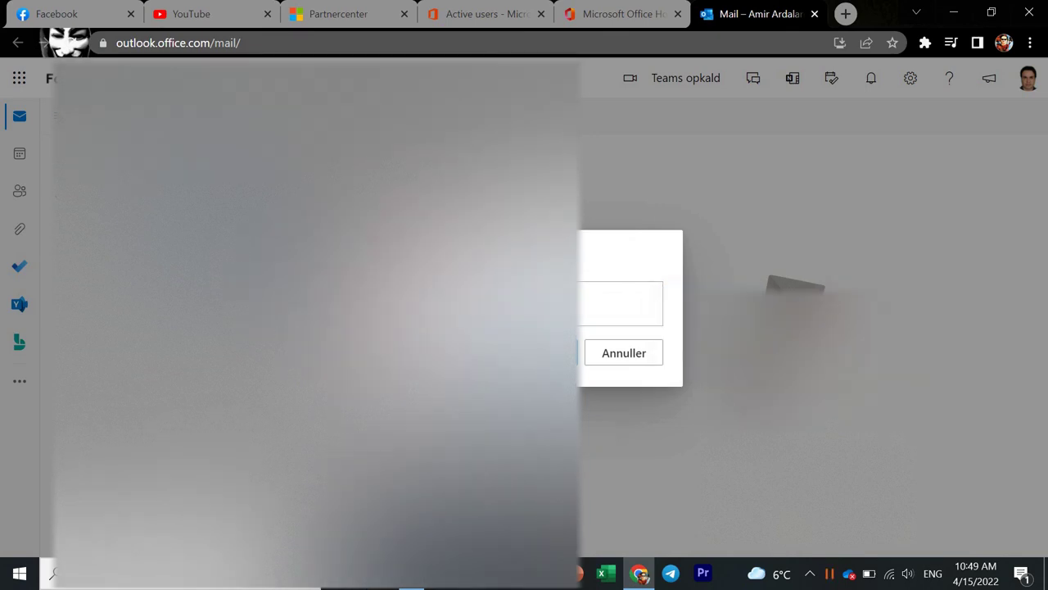